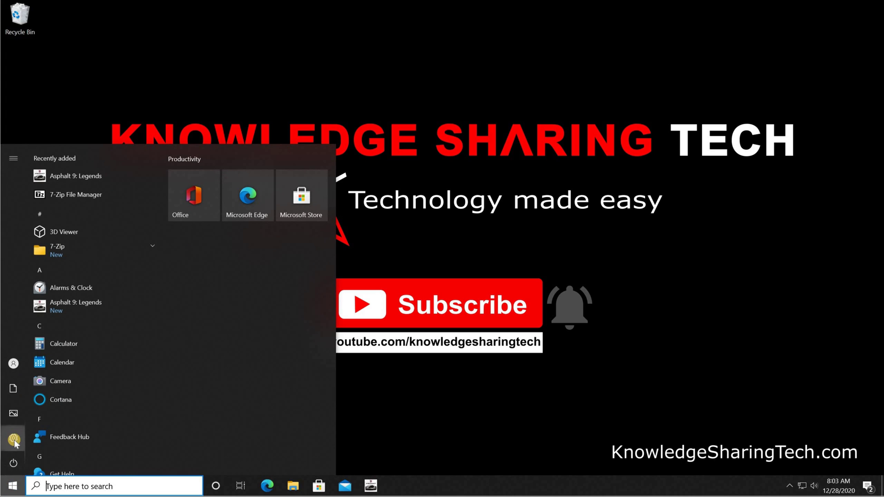
Go to Apps & features and expand Asphalt 9: Legends to reveal its Move and Uninstall buttons
{"action": "left_click", "coordinate": [15, 441]}
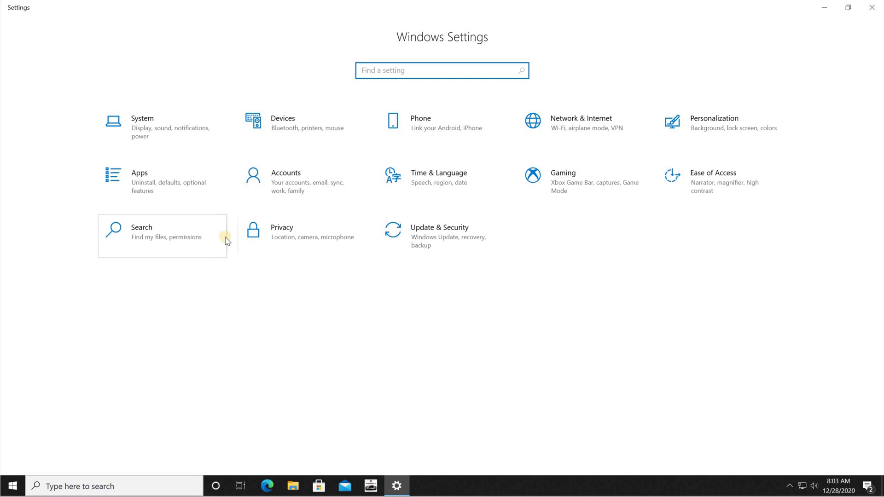
{"action": "left_click", "coordinate": [135, 184]}
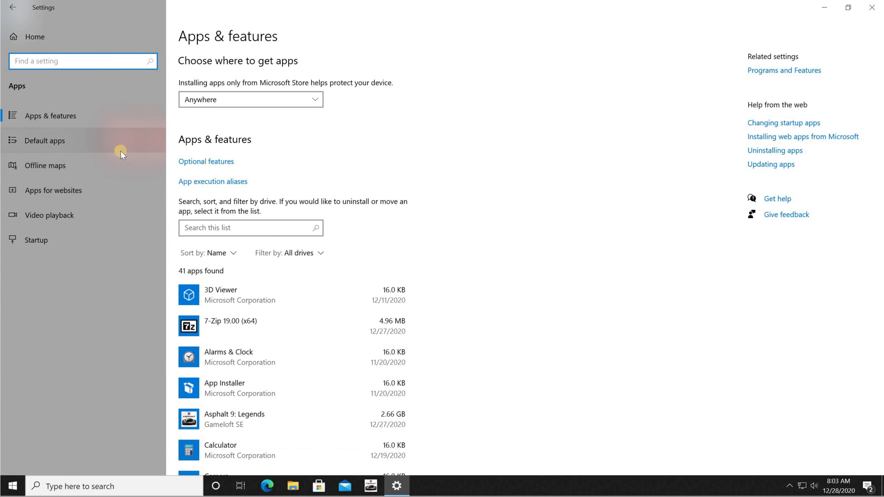
{"action": "left_click", "coordinate": [46, 115]}
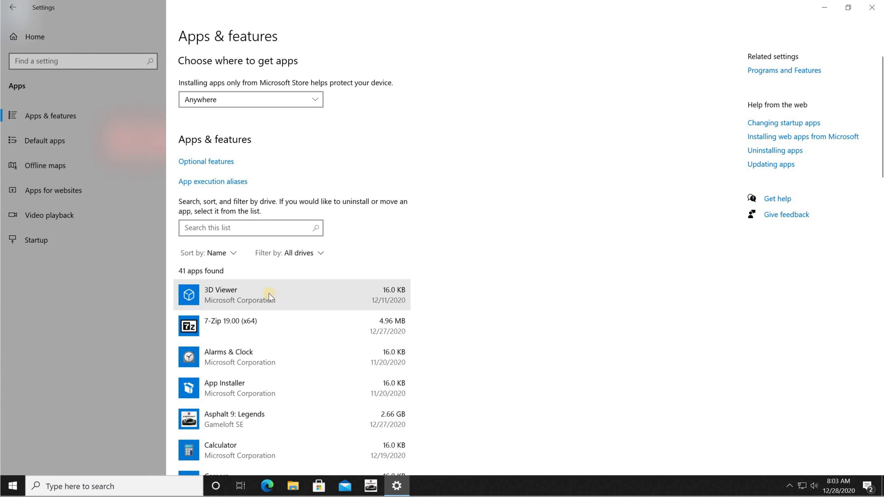
{"action": "scroll", "coordinate": [269, 294], "scroll_direction": "down", "scroll_amount": 3}
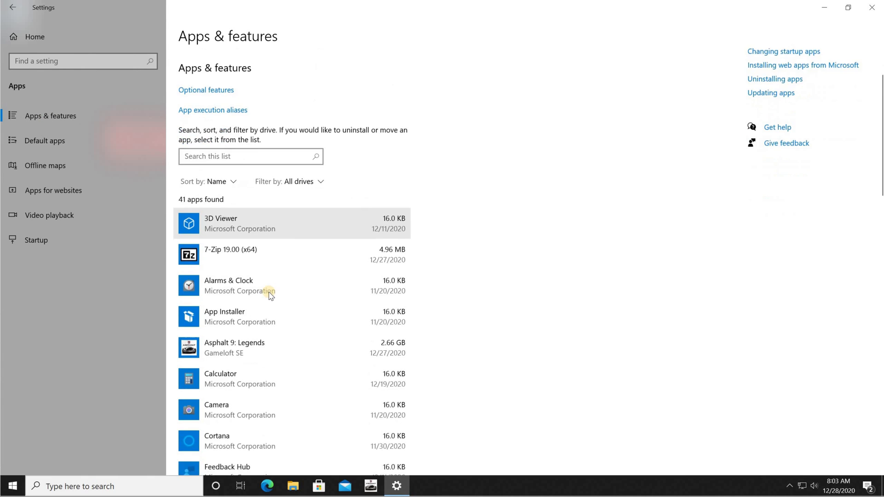
{"action": "left_click", "coordinate": [225, 277]}
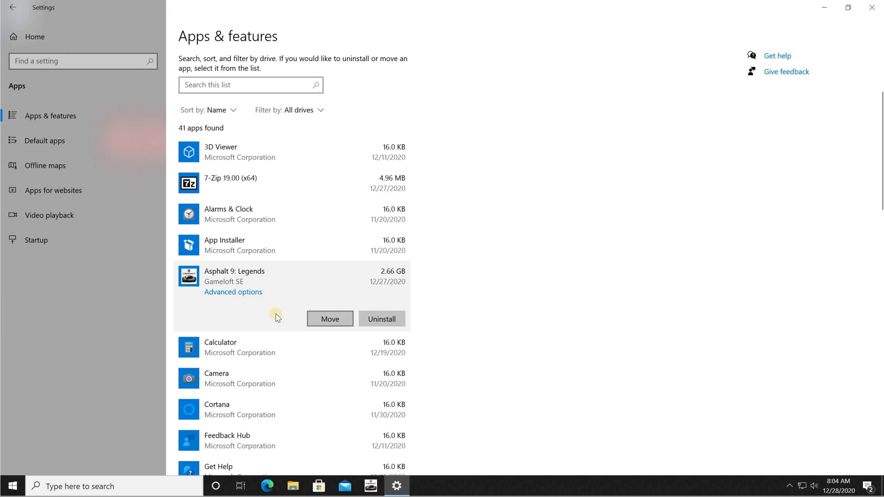
Relocate Asphalt 9: Legends to Apps-Disk (D:) using the Move flyout's drive dropdown
{"action": "left_click", "coordinate": [325, 319]}
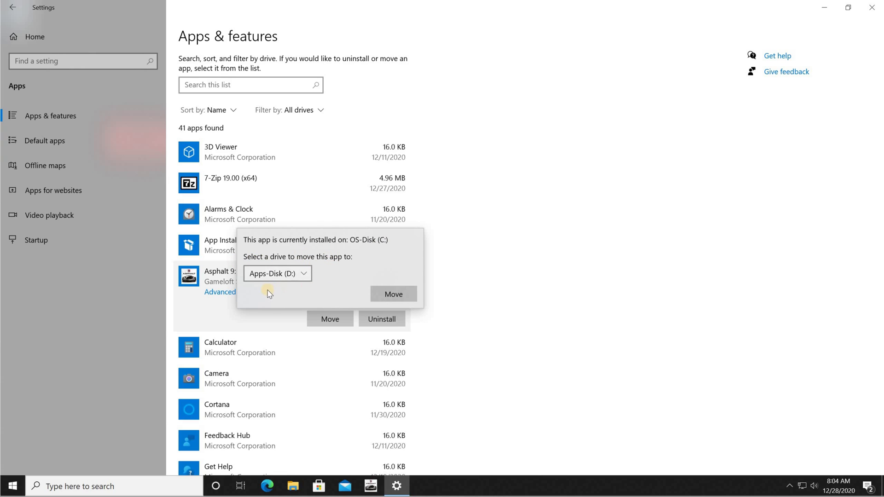
{"action": "left_click", "coordinate": [295, 276]}
{"action": "left_click", "coordinate": [387, 297]}
{"action": "left_click", "coordinate": [392, 297]}
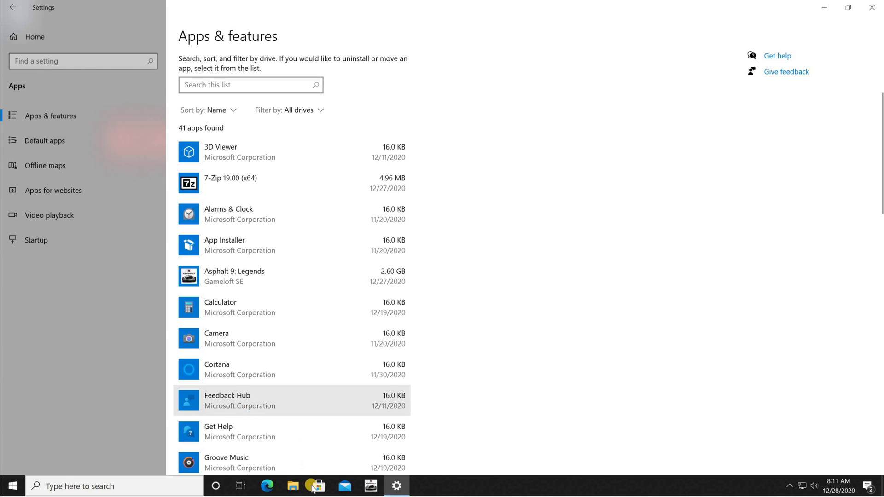
{"action": "left_click", "coordinate": [373, 488]}
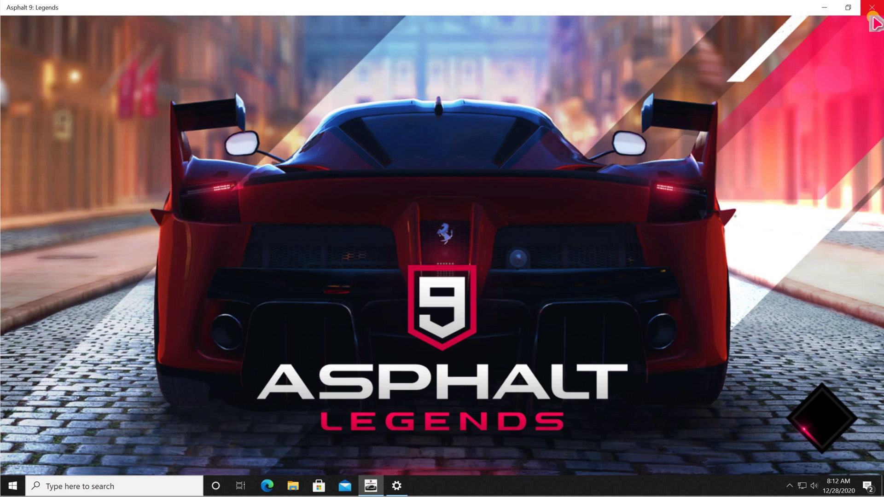
{"action": "left_click", "coordinate": [871, 7]}
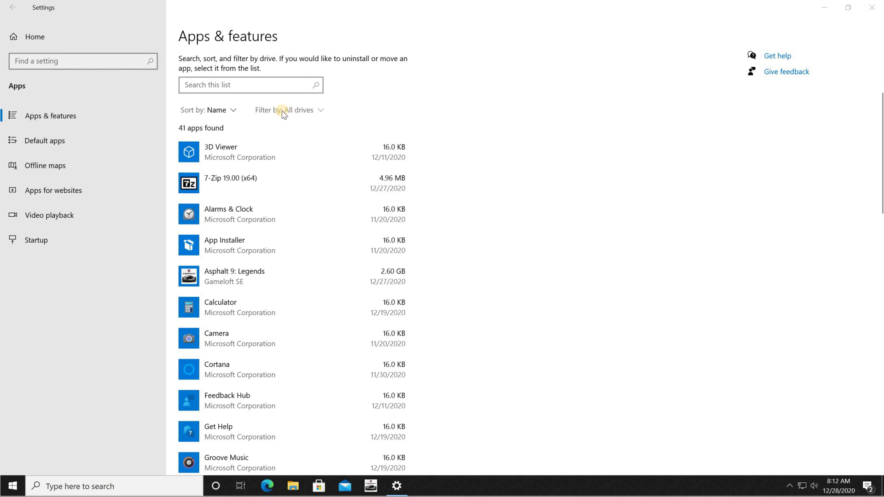
Filter the app list by Apps-Disk (D:), then OS-Disk (C:), then back to All drives
{"action": "left_click", "coordinate": [321, 111]}
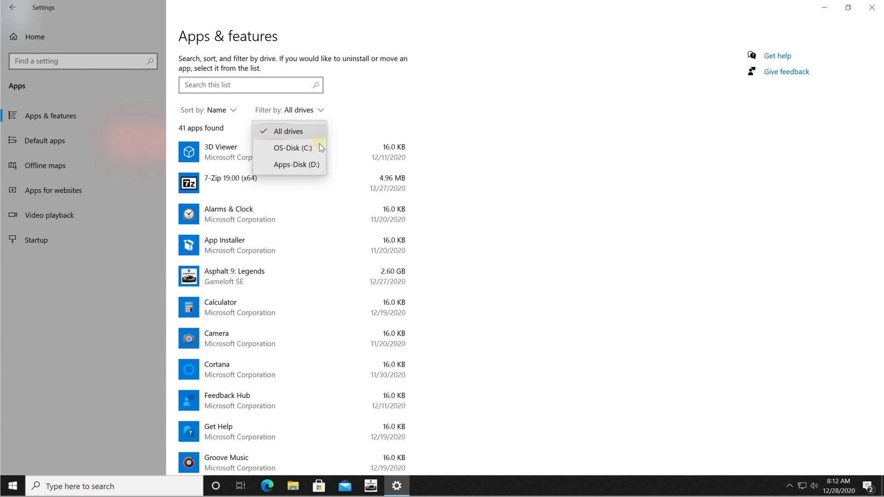
{"action": "left_click", "coordinate": [293, 166]}
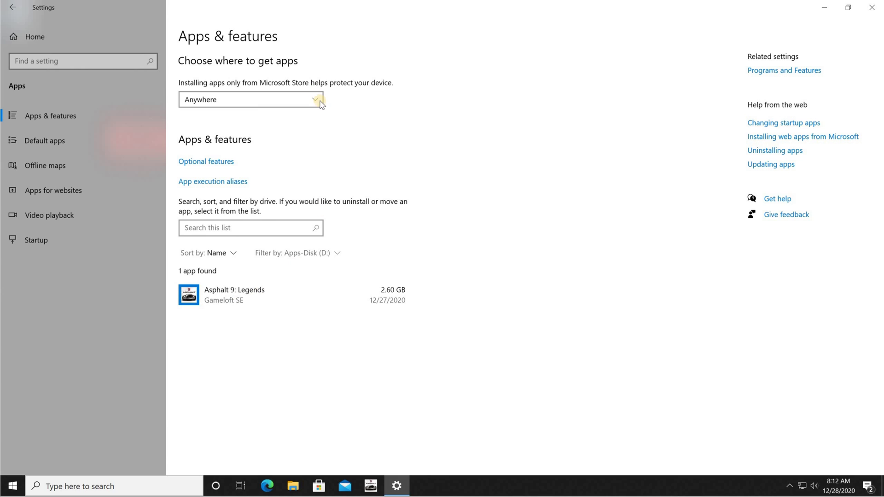
{"action": "left_click", "coordinate": [337, 253]}
{"action": "left_click", "coordinate": [307, 293]}
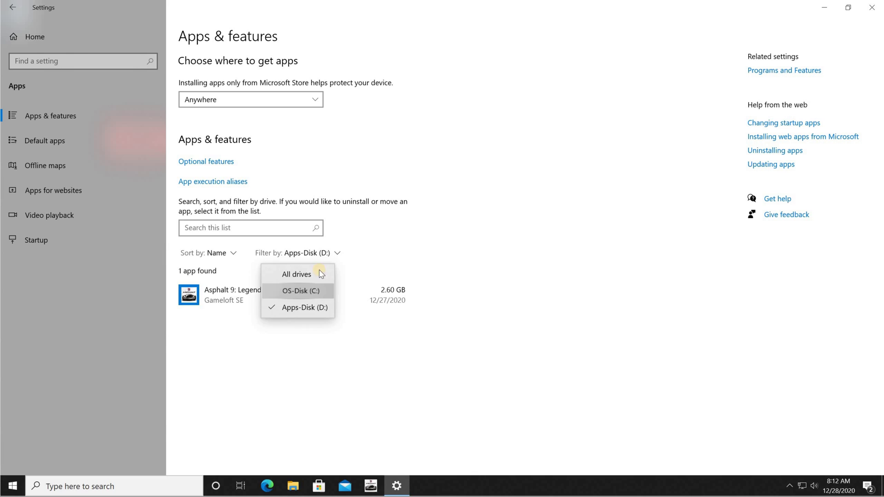
{"action": "left_click", "coordinate": [332, 253]}
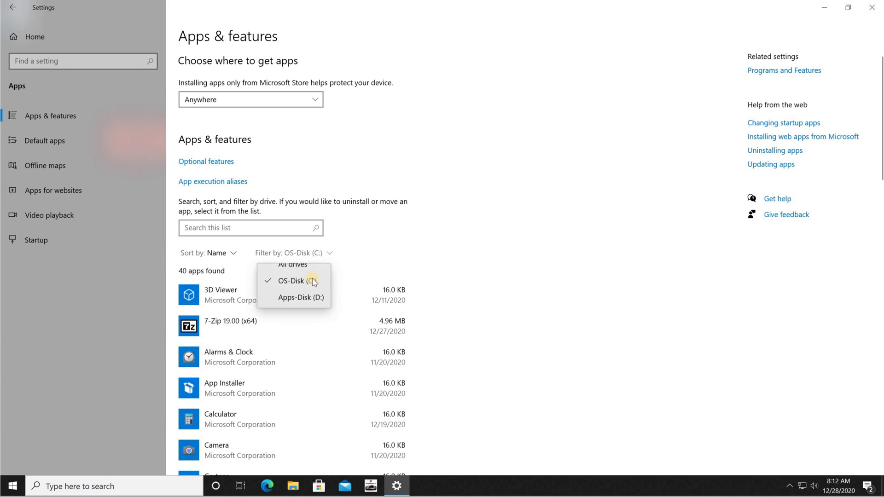
{"action": "left_click", "coordinate": [288, 268]}
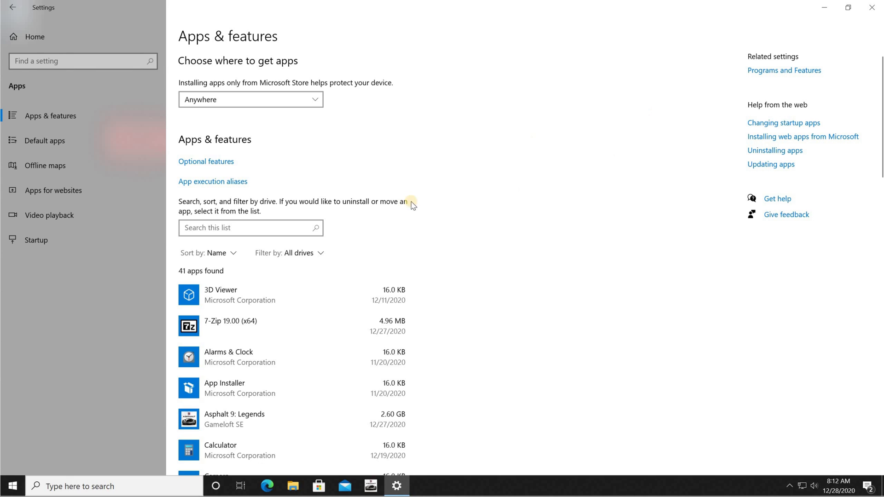
Under System > Storage, set 'New apps will save to' Apps-Disk (D:) and apply it
{"action": "left_click", "coordinate": [31, 38]}
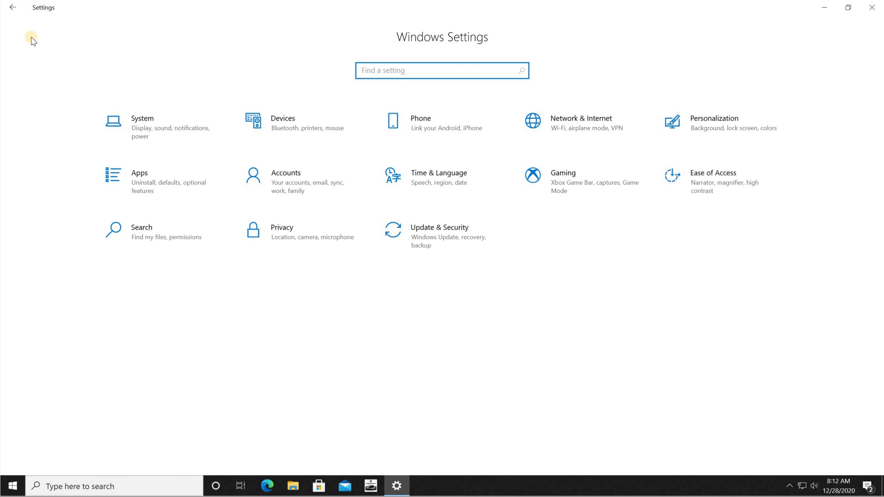
{"action": "left_click", "coordinate": [138, 124]}
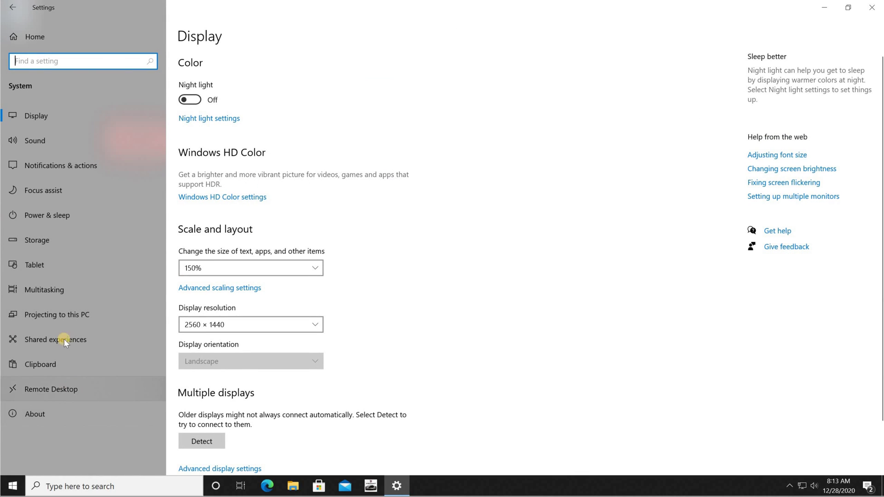
{"action": "left_click", "coordinate": [37, 242]}
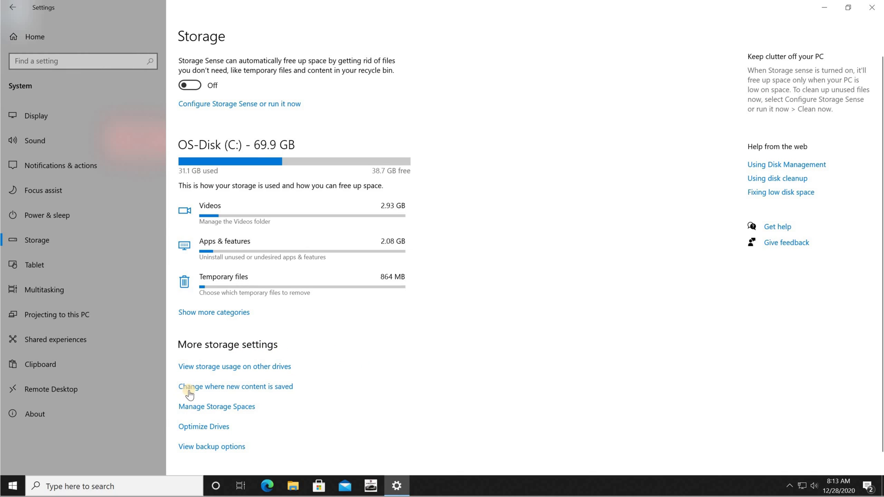
{"action": "left_click", "coordinate": [217, 388]}
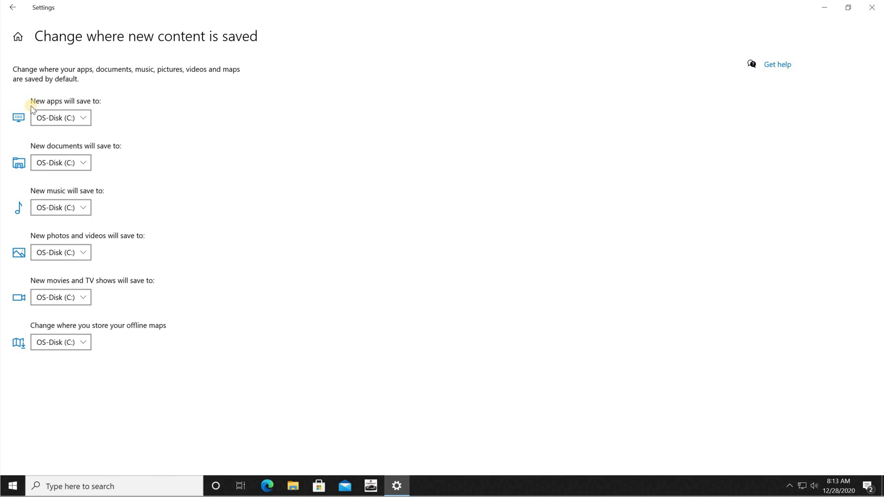
{"action": "left_click", "coordinate": [86, 122]}
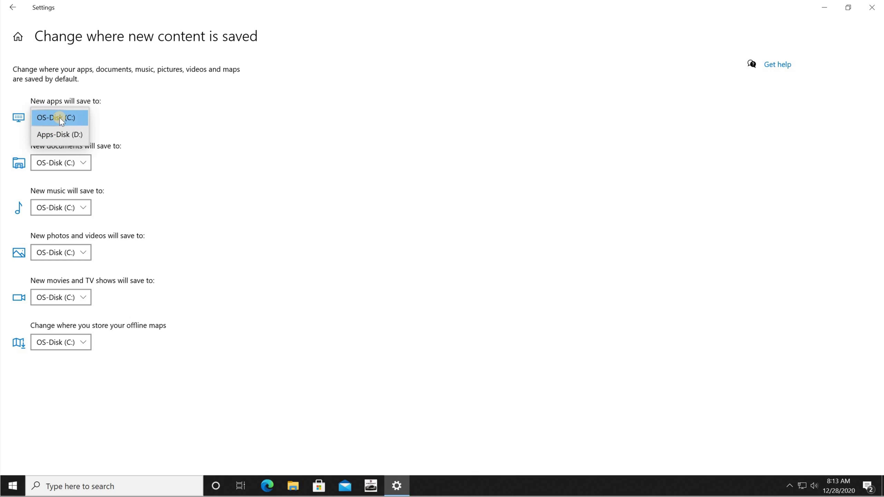
{"action": "left_click", "coordinate": [55, 134]}
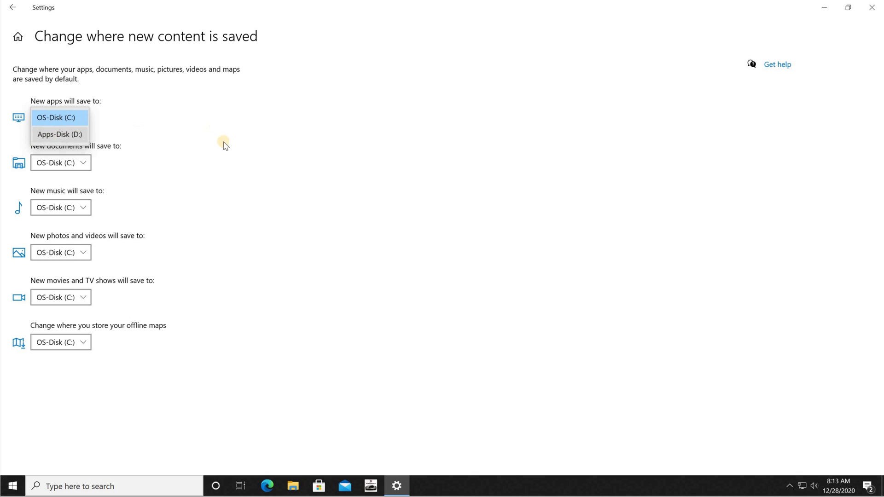
{"action": "left_click", "coordinate": [125, 118]}
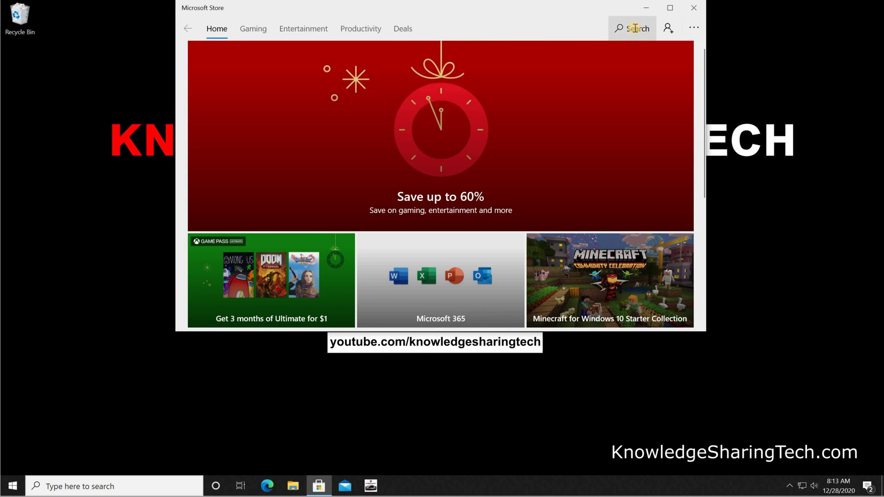
Search the Store for 'pdf converter', install PDF to Word Converter - FirePDF, and close the Store
{"action": "left_click", "coordinate": [635, 28]}
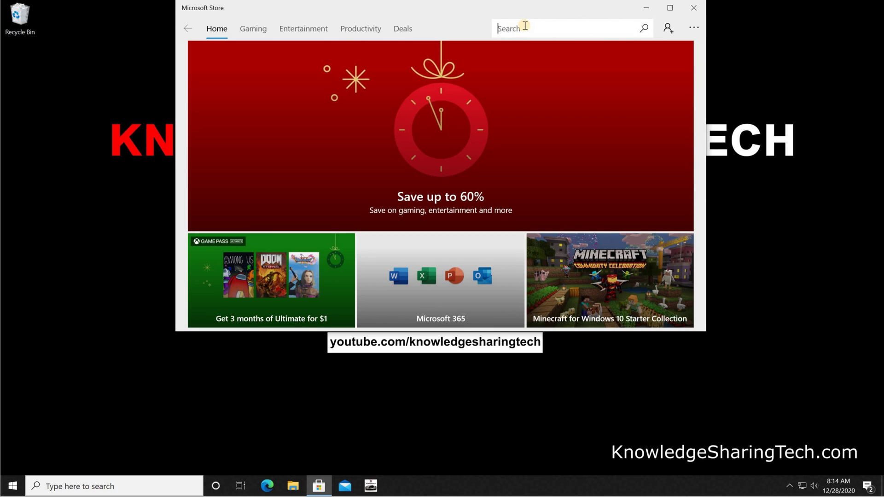
{"action": "type", "text": "pdf converter"}
{"action": "key", "text": "Return"}
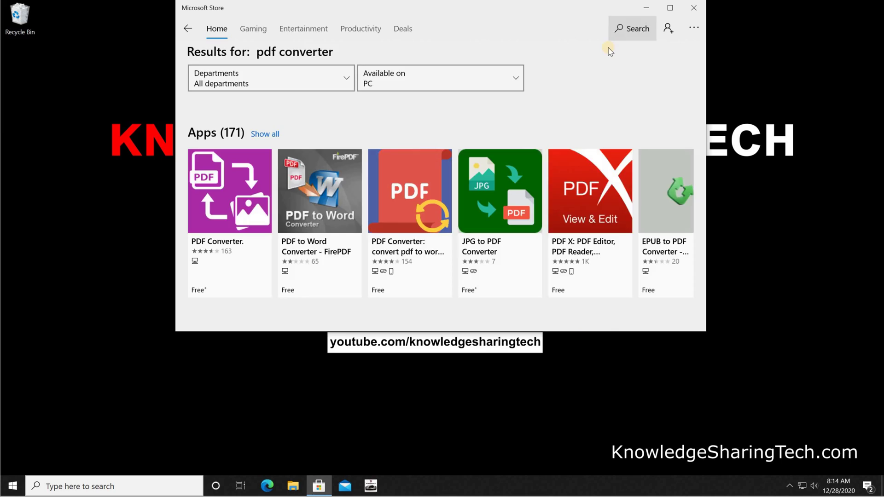
{"action": "left_click", "coordinate": [322, 207]}
{"action": "left_click", "coordinate": [419, 179]}
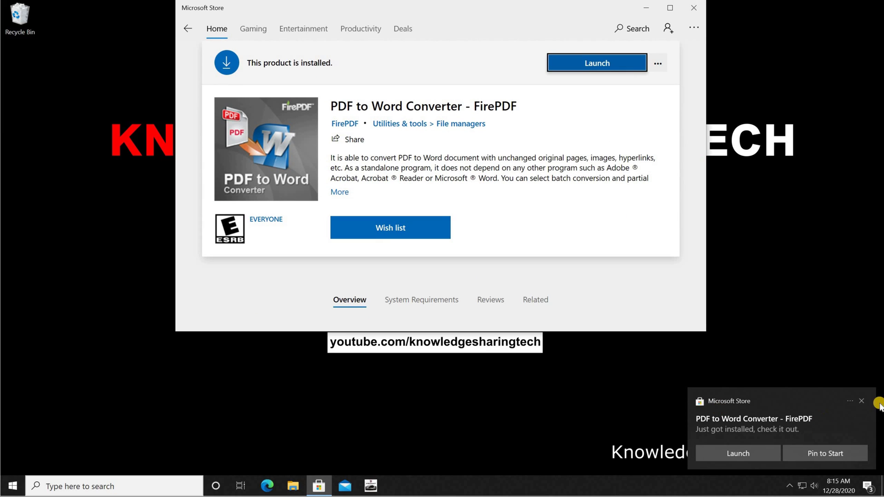
{"action": "left_click", "coordinate": [858, 401]}
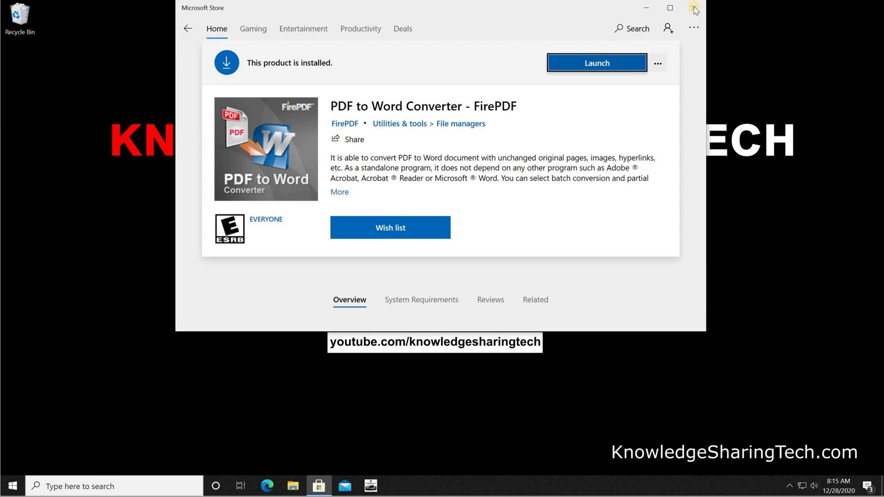
{"action": "key", "text": "alt+F4"}
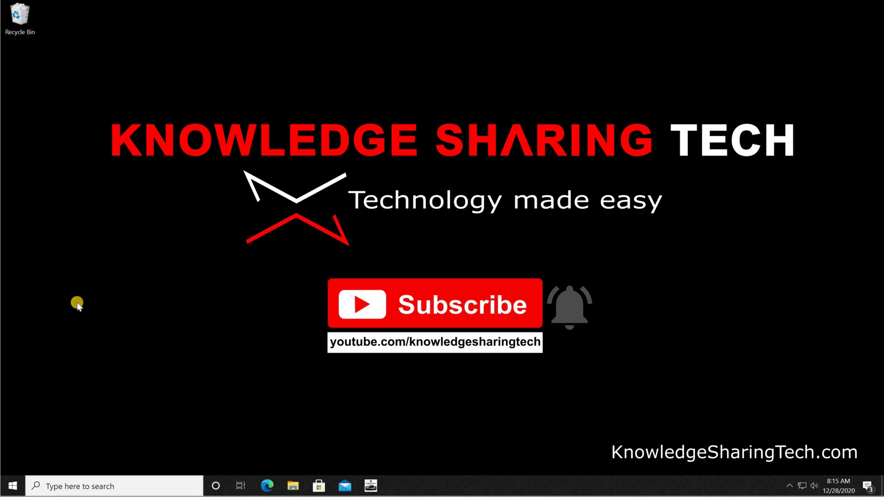
Open Apps & features and sort the installed apps by install date
{"action": "key", "text": "super+i"}
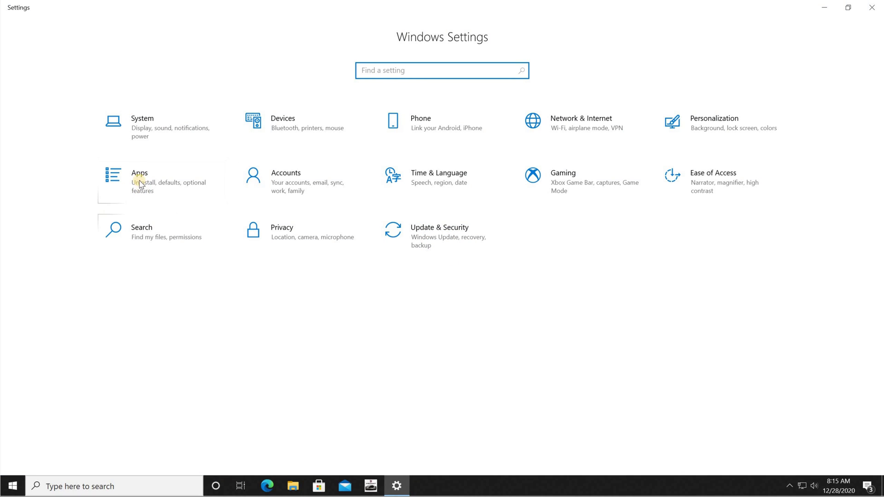
{"action": "left_click", "coordinate": [174, 181]}
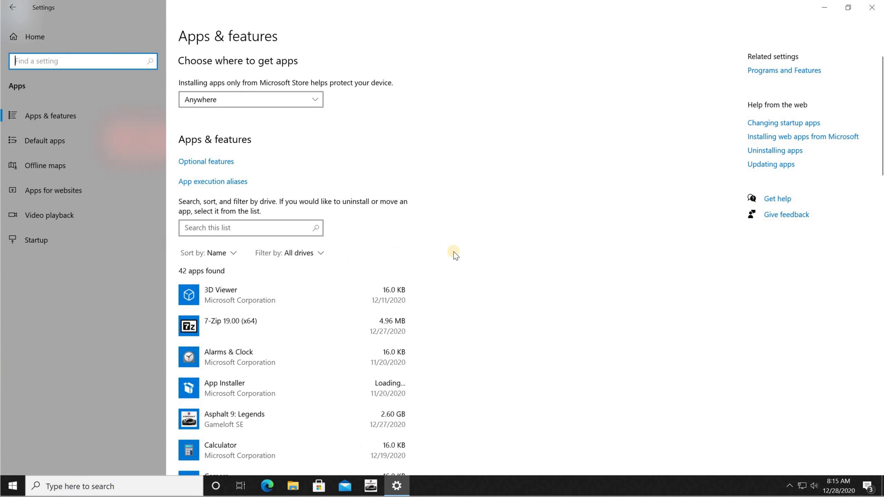
{"action": "left_click", "coordinate": [235, 254]}
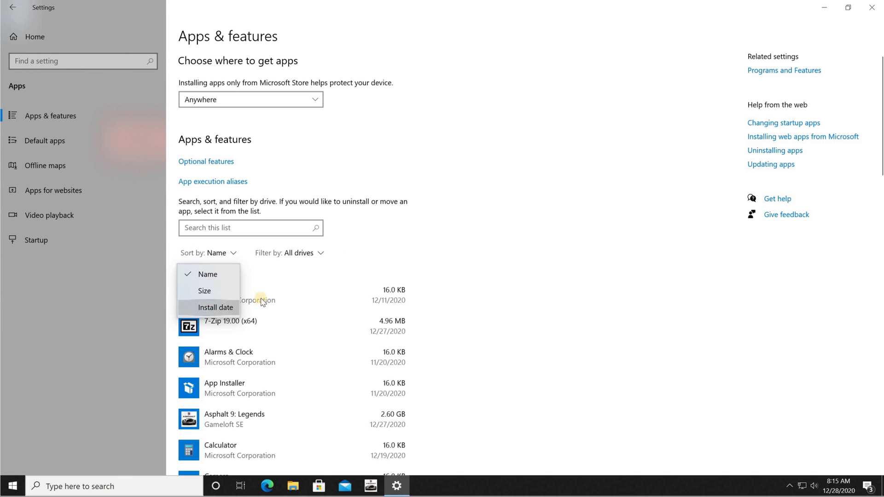
{"action": "left_click", "coordinate": [209, 306]}
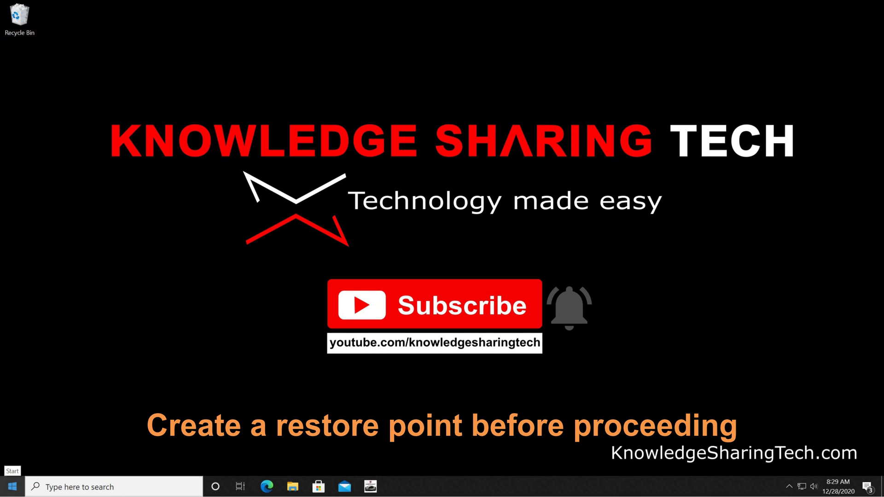
Open the System protection settings from Settings' System > About page
{"action": "left_click", "coordinate": [12, 487]}
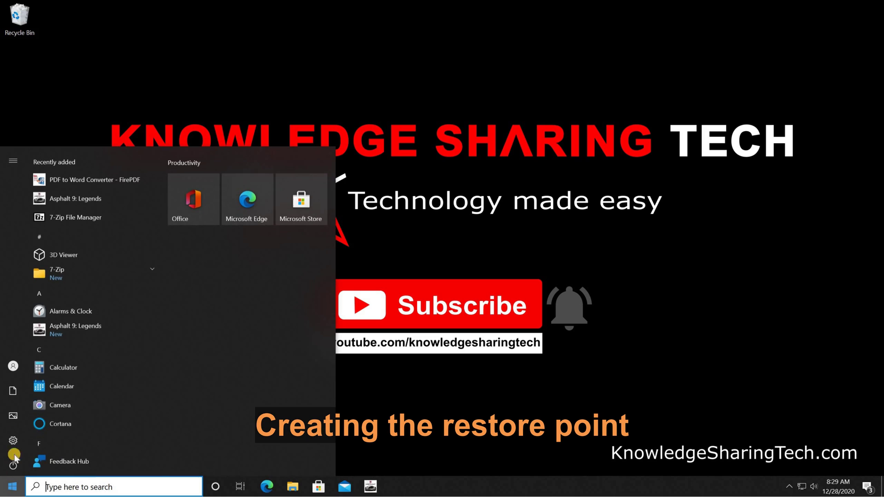
{"action": "left_click", "coordinate": [12, 435]}
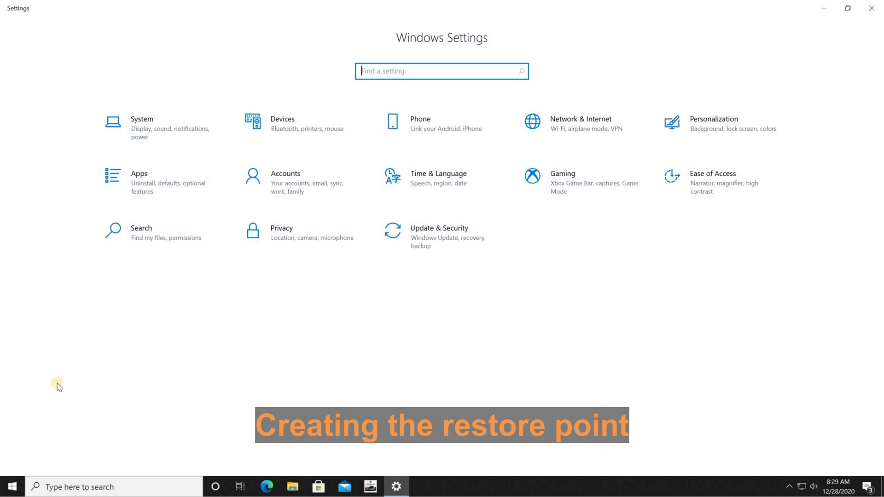
{"action": "left_click", "coordinate": [152, 121]}
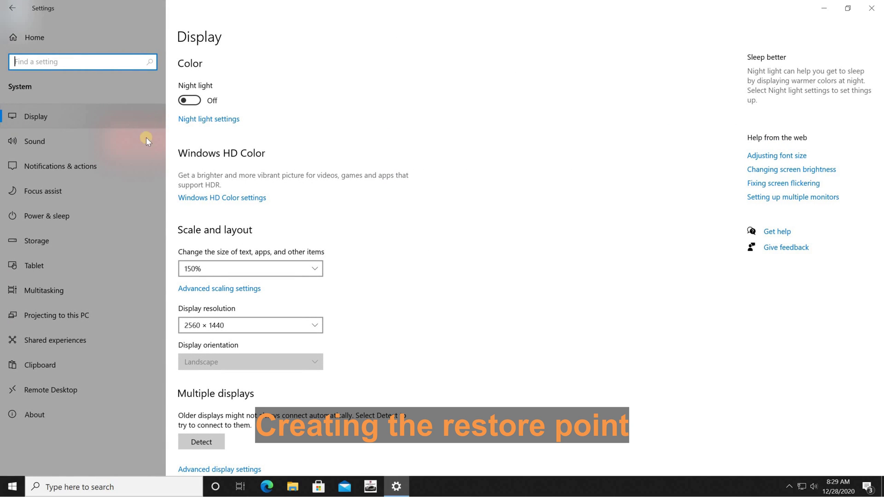
{"action": "left_click", "coordinate": [38, 410]}
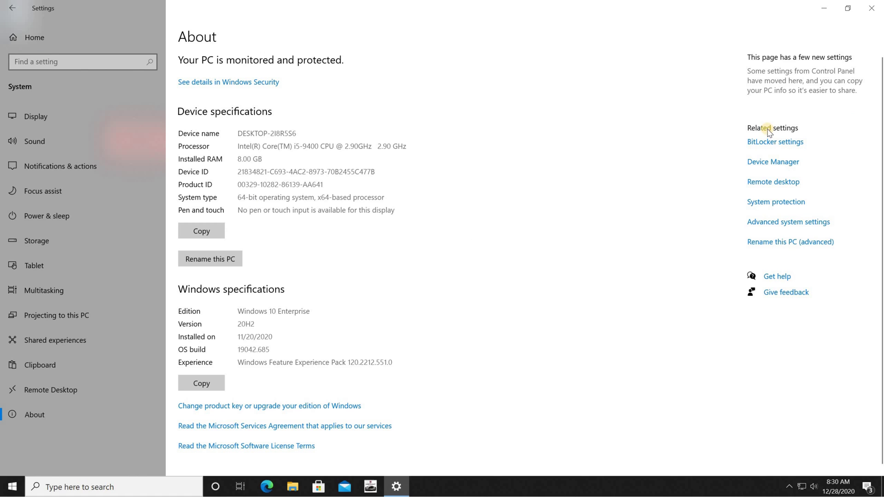
{"action": "left_click", "coordinate": [776, 203]}
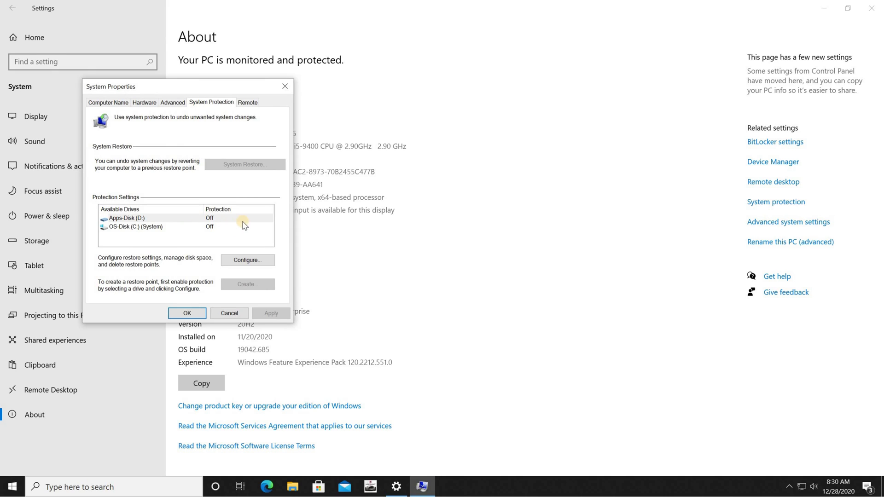
Turn on system protection for OS-Disk (C:) with 10% max disk usage
{"action": "left_click", "coordinate": [182, 227]}
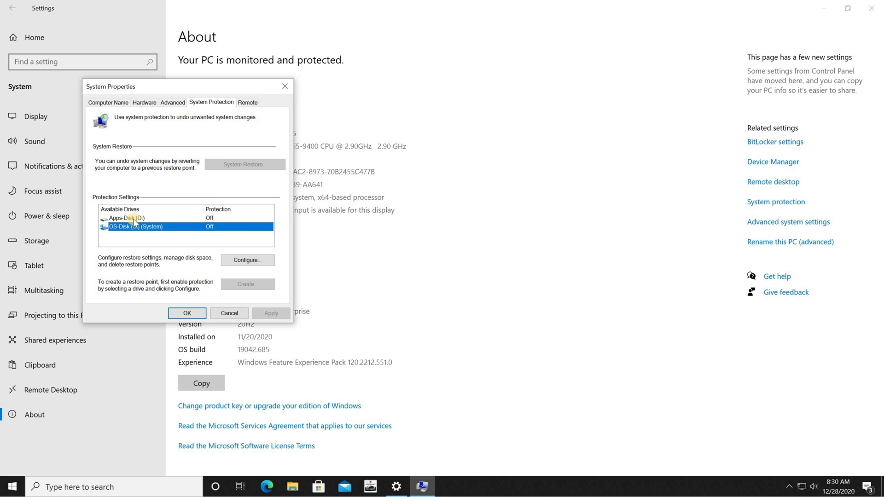
{"action": "left_click", "coordinate": [248, 260]}
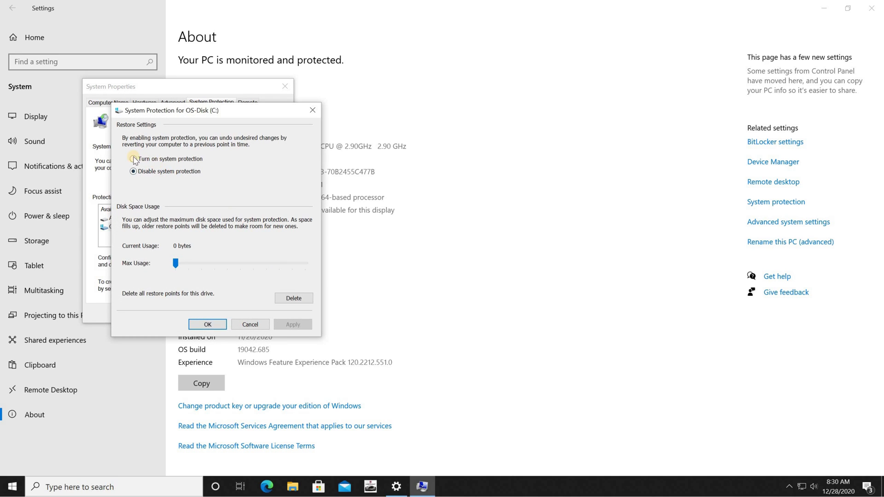
{"action": "left_click", "coordinate": [134, 160]}
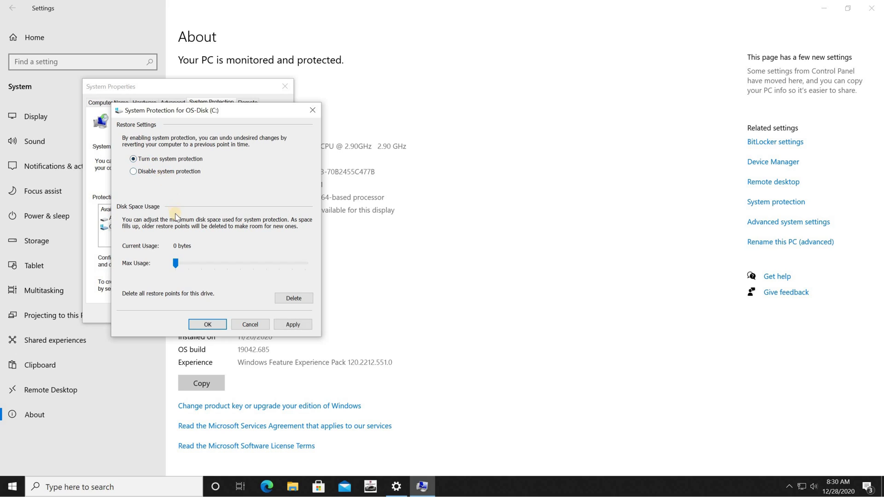
{"action": "left_click_drag", "start_coordinate": [177, 263], "coordinate": [191, 265]}
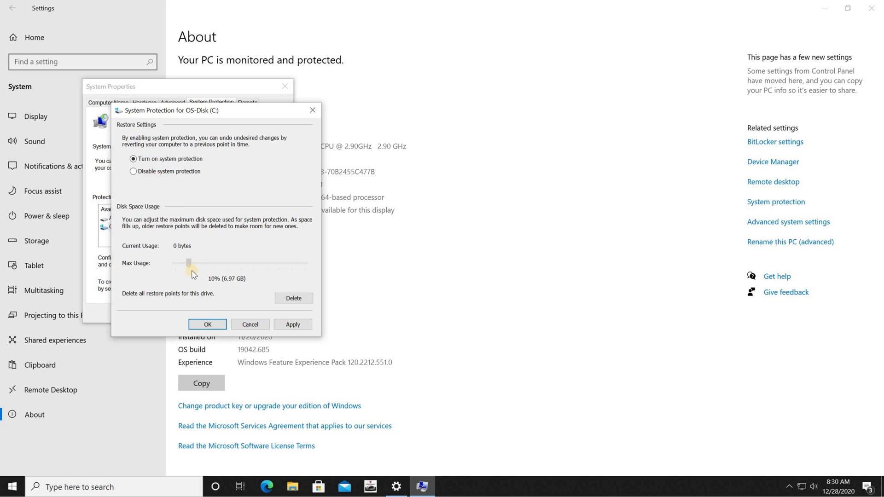
{"action": "left_click", "coordinate": [217, 325]}
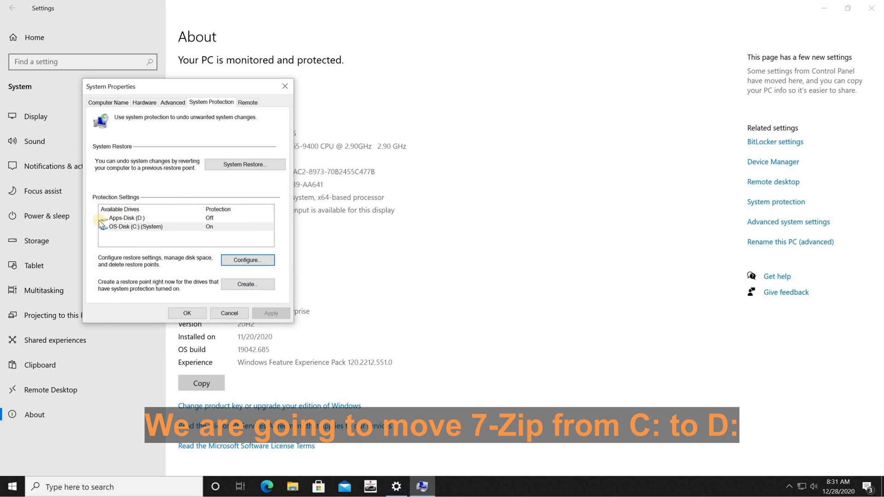
Turn on system protection for Apps-Disk (D:) with 10% max disk usage
{"action": "left_click", "coordinate": [127, 220]}
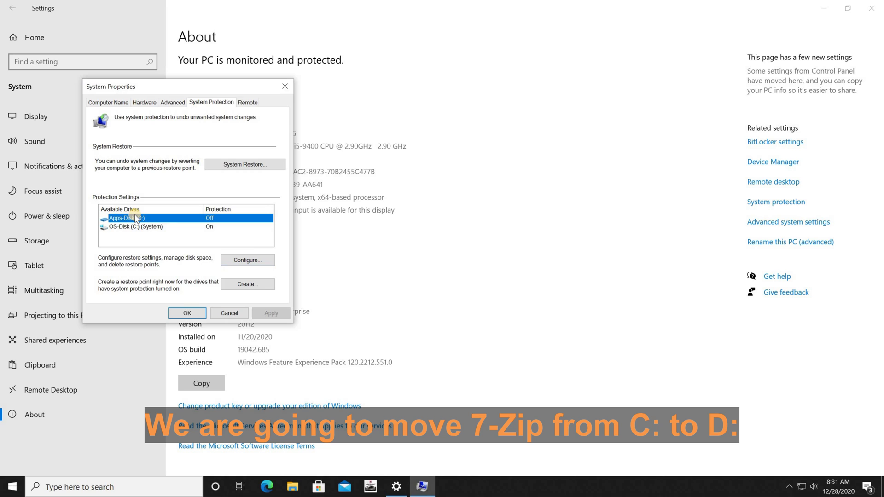
{"action": "left_click", "coordinate": [240, 262]}
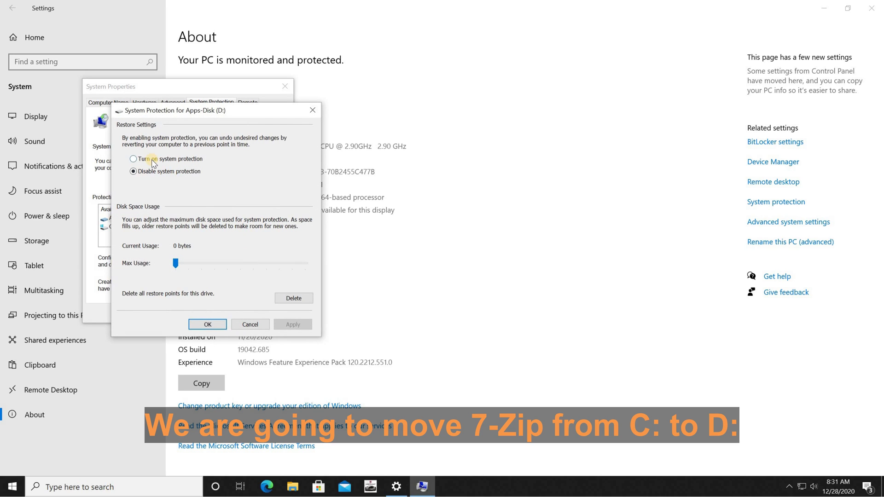
{"action": "left_click", "coordinate": [154, 159]}
{"action": "left_click_drag", "start_coordinate": [181, 265], "coordinate": [188, 265]}
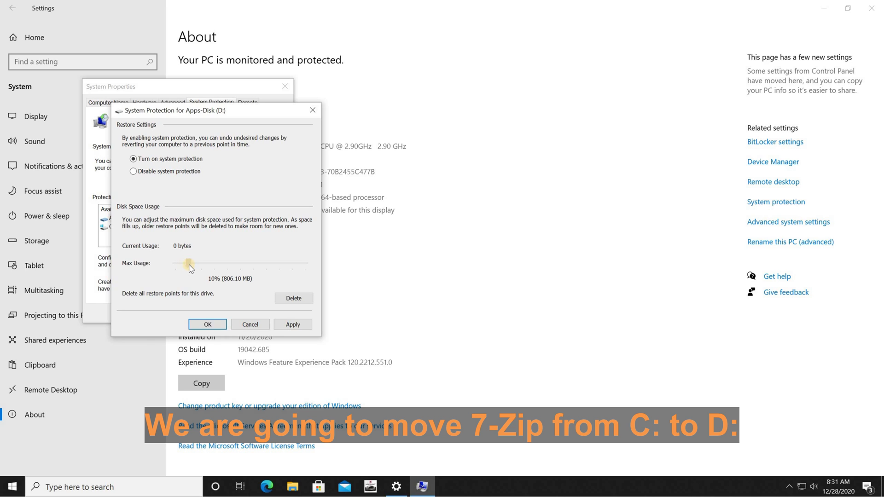
{"action": "left_click", "coordinate": [208, 325]}
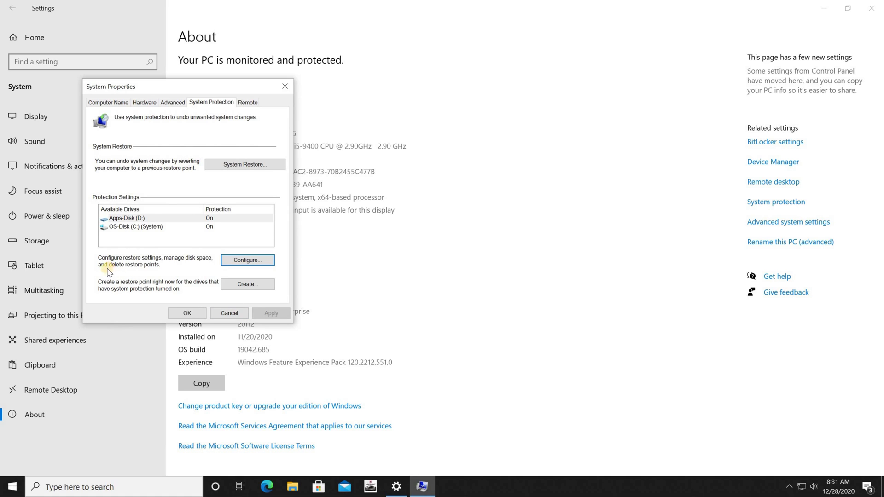
Create a restore point named 'Before moving 7-zip' and close System Properties
{"action": "left_click", "coordinate": [246, 284]}
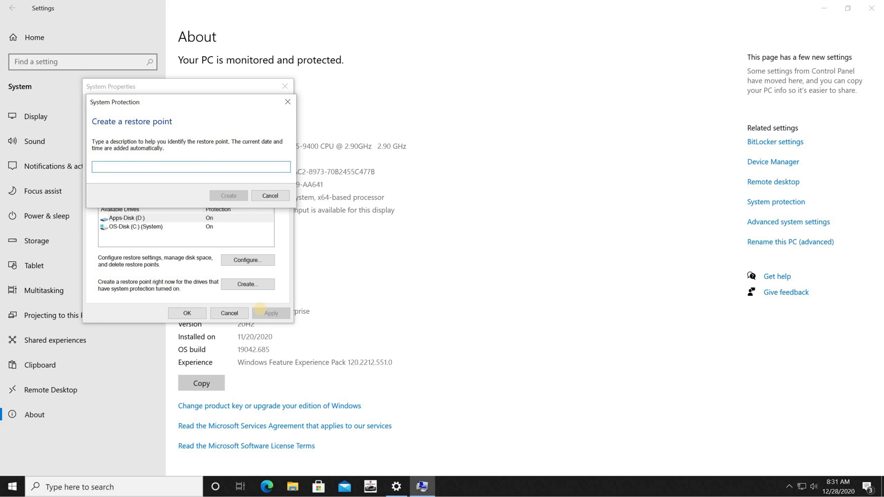
{"action": "type", "text": "Before moving"}
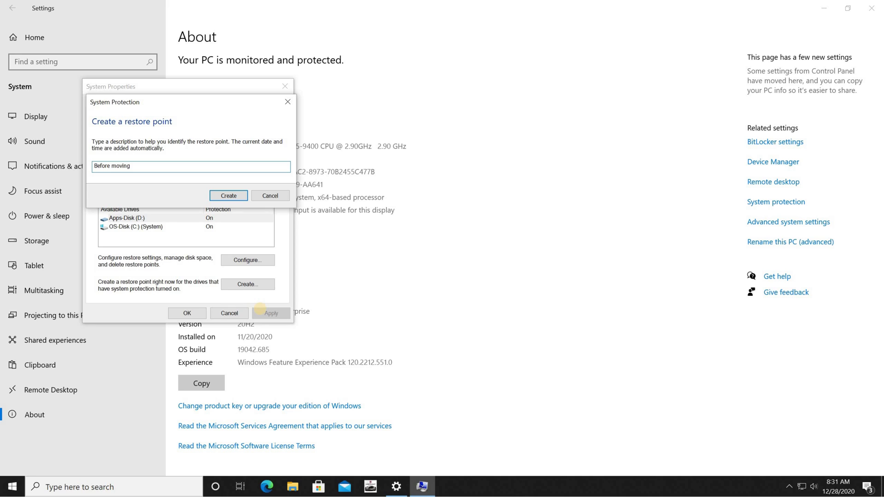
{"action": "type", "text": " 7-zip"}
{"action": "left_click", "coordinate": [229, 195]}
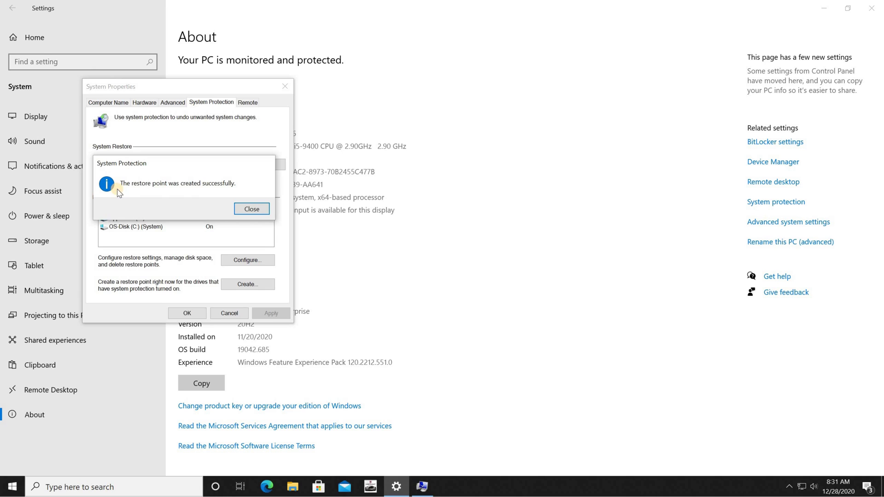
{"action": "left_click", "coordinate": [252, 211]}
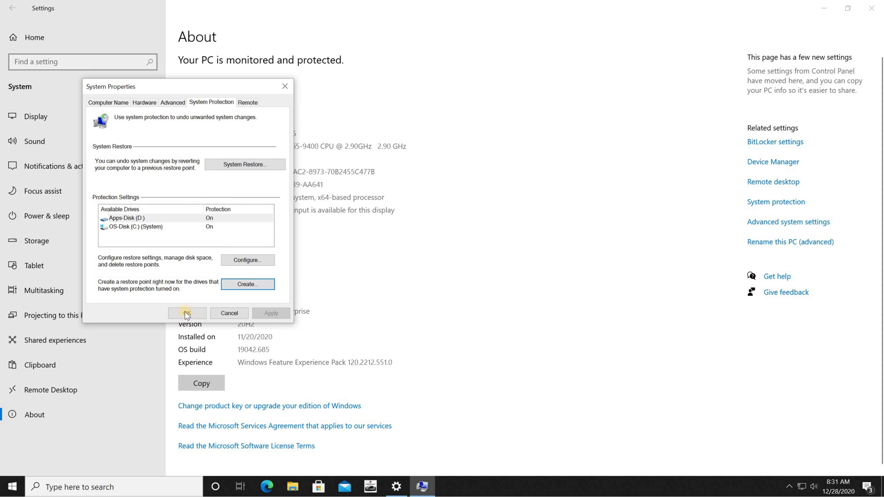
{"action": "left_click", "coordinate": [187, 313]}
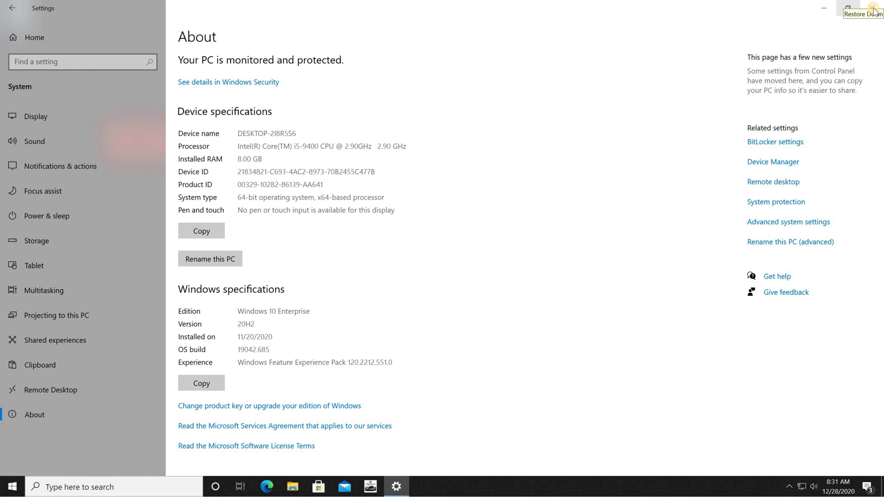
Close Settings and view the Downloads folder in File Explorer
{"action": "left_click", "coordinate": [873, 9]}
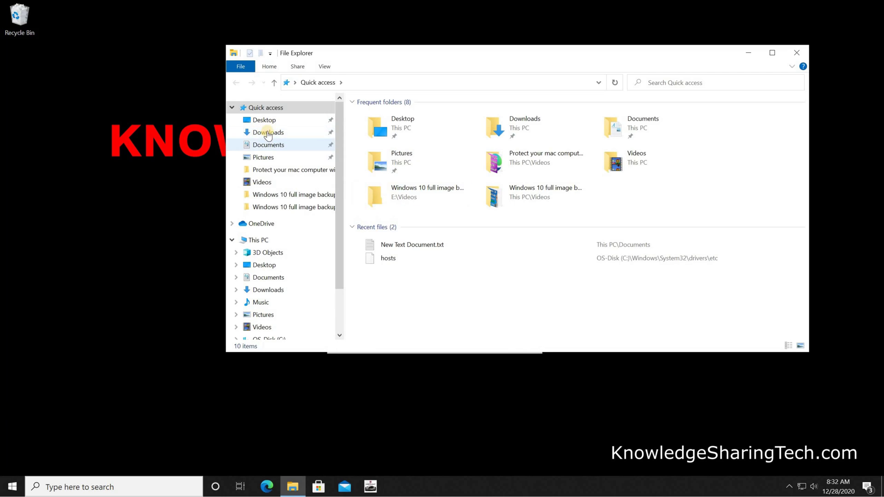
{"action": "left_click", "coordinate": [285, 133]}
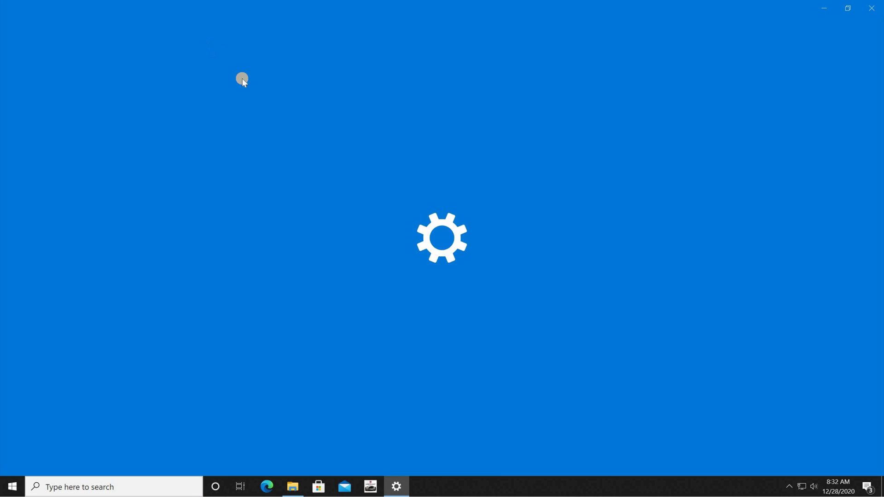
Uninstall 7-Zip 19.00 (x64) via Apps & features, approving the UAC prompt and uninstaller
{"action": "left_click", "coordinate": [152, 183]}
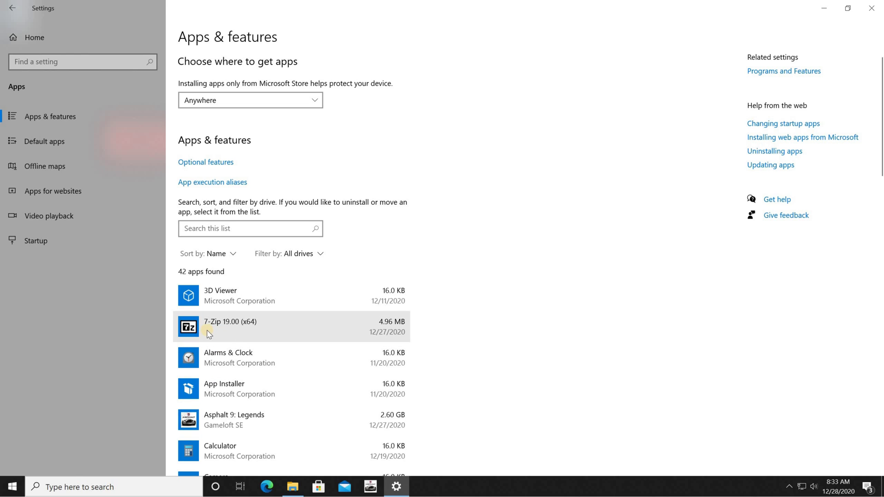
{"action": "left_click", "coordinate": [222, 329]}
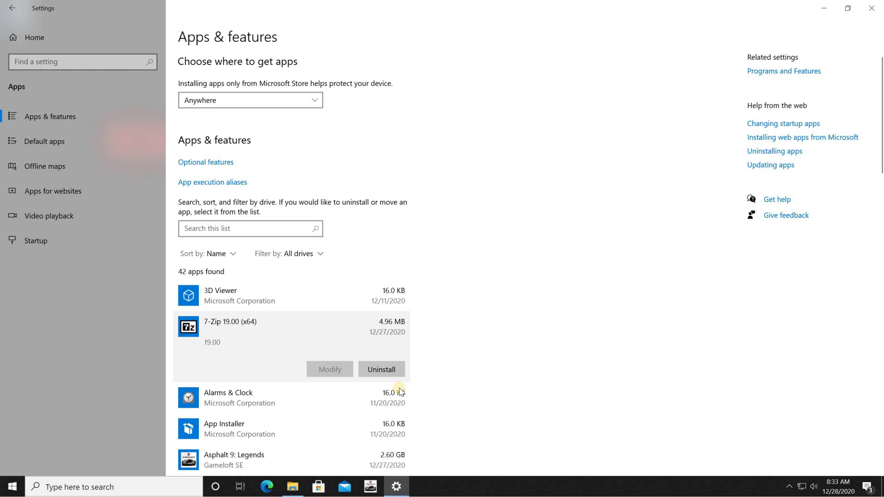
{"action": "left_click", "coordinate": [377, 372]}
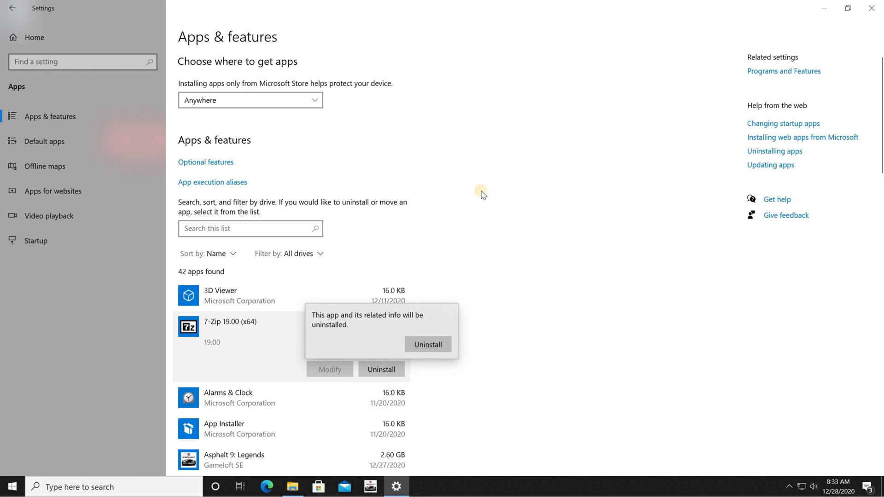
{"action": "left_click", "coordinate": [424, 344]}
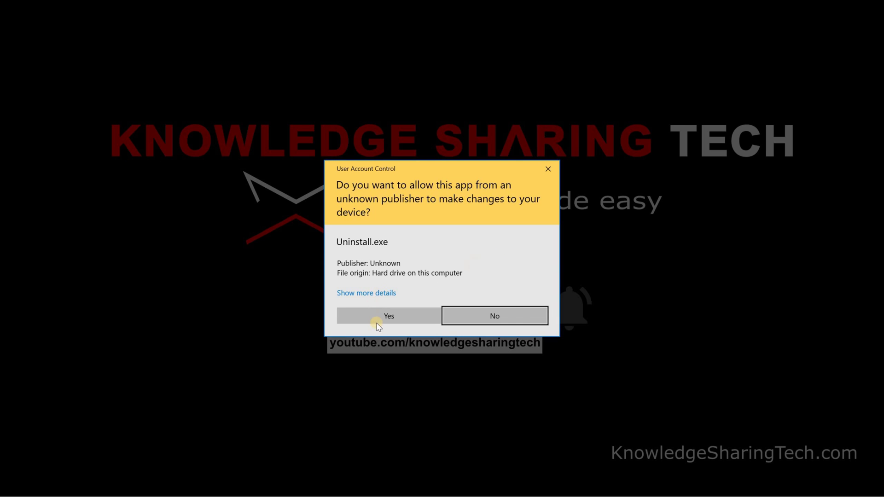
{"action": "left_click", "coordinate": [390, 314]}
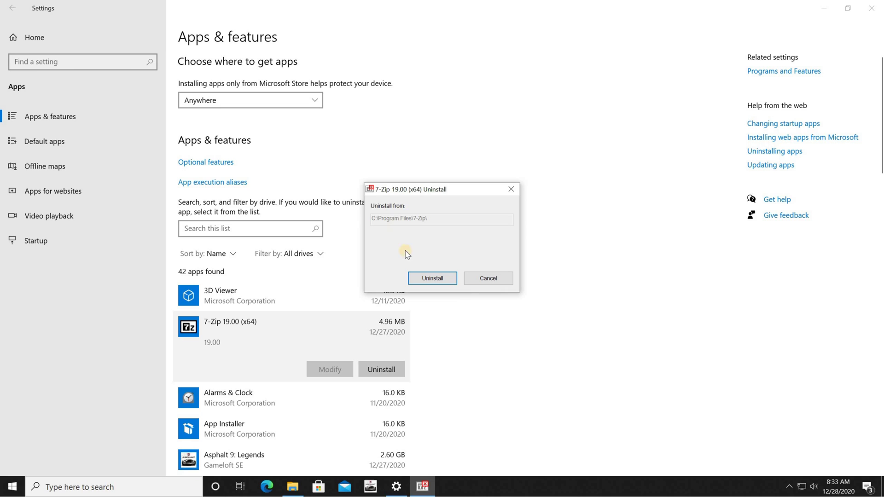
{"action": "left_click", "coordinate": [436, 278]}
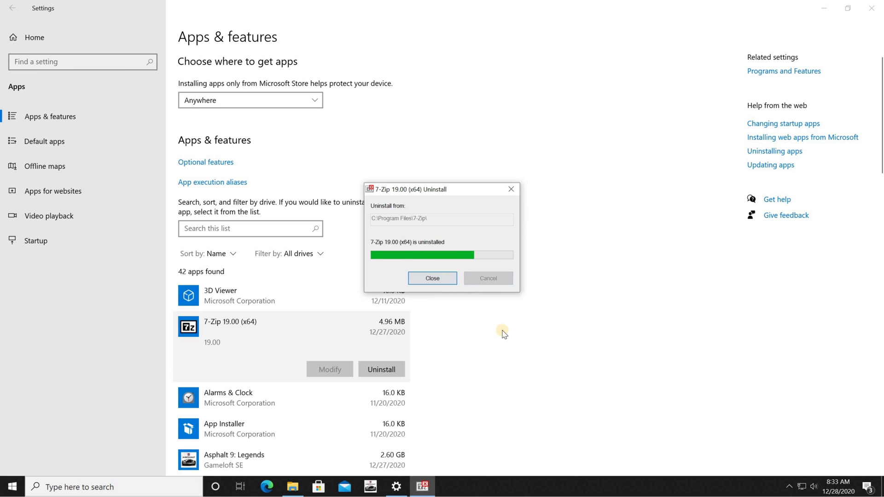
{"action": "left_click", "coordinate": [427, 279]}
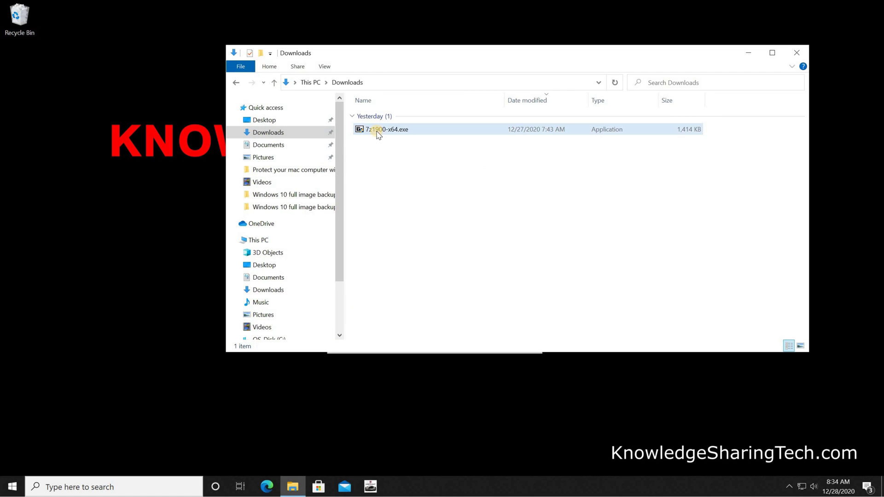
Run 7z1900-x64.exe and install 7-Zip 19.00 (x64) into D:\Program Files\7-Zip\
{"action": "double_click", "coordinate": [377, 132]}
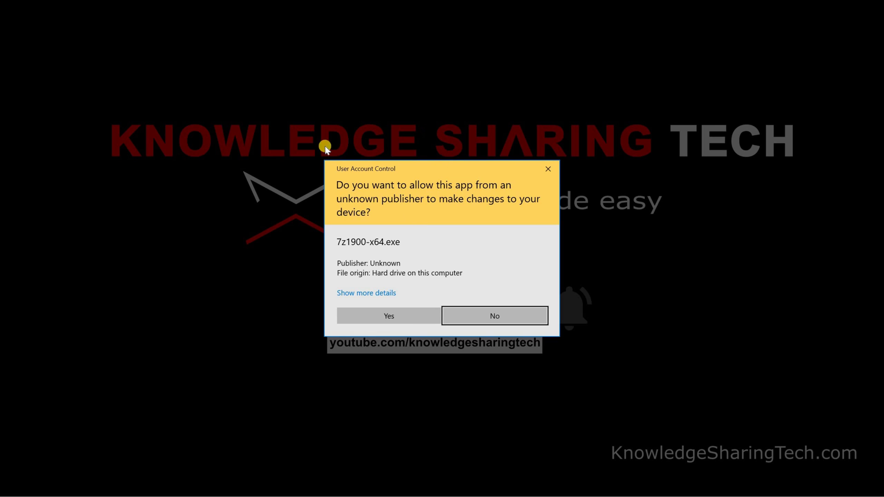
{"action": "left_click", "coordinate": [404, 316]}
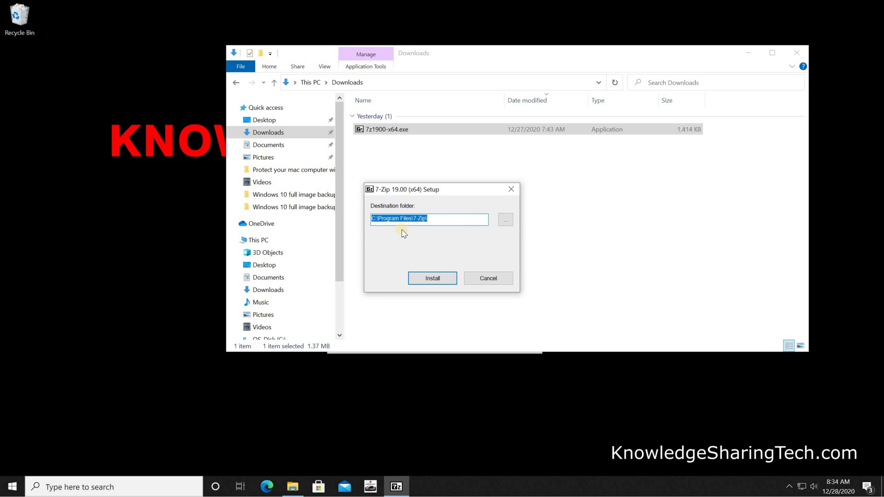
{"action": "left_click", "coordinate": [509, 224]}
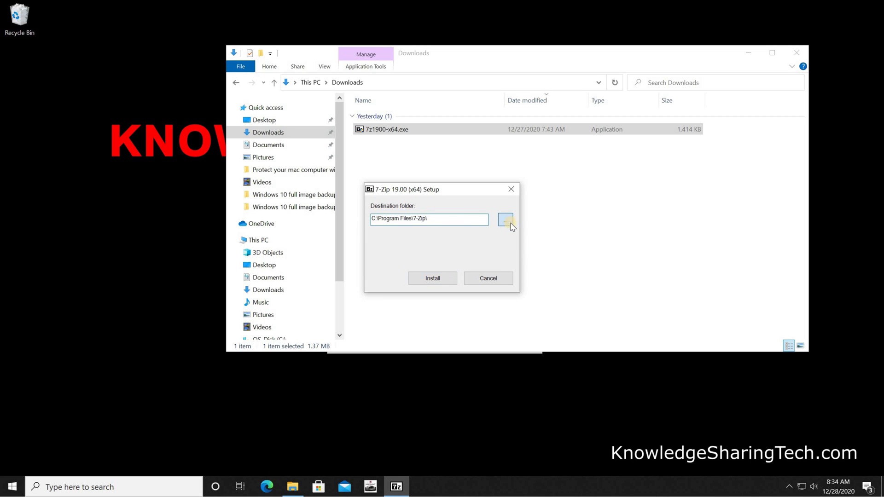
{"action": "left_click", "coordinate": [403, 258]}
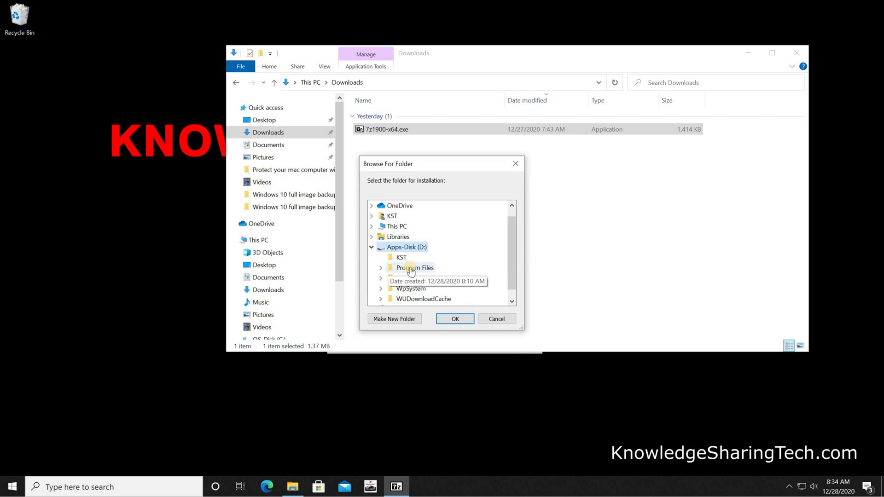
{"action": "double_click", "coordinate": [414, 268]}
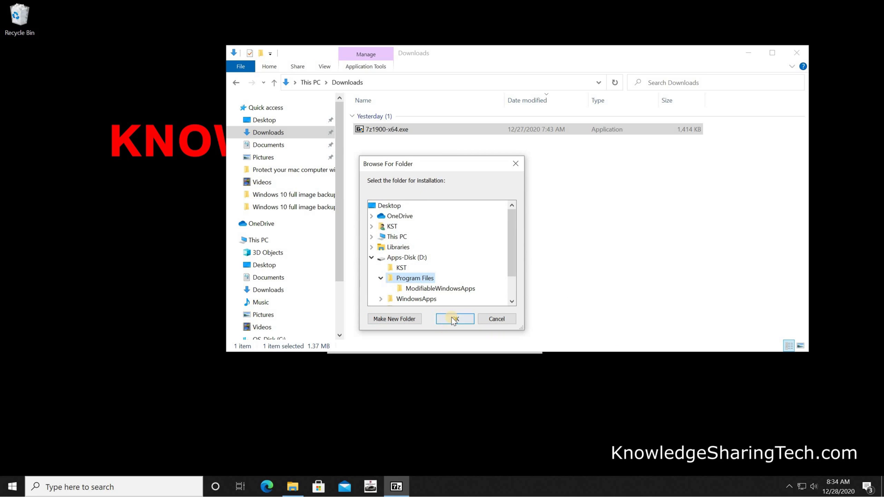
{"action": "key", "text": "Return"}
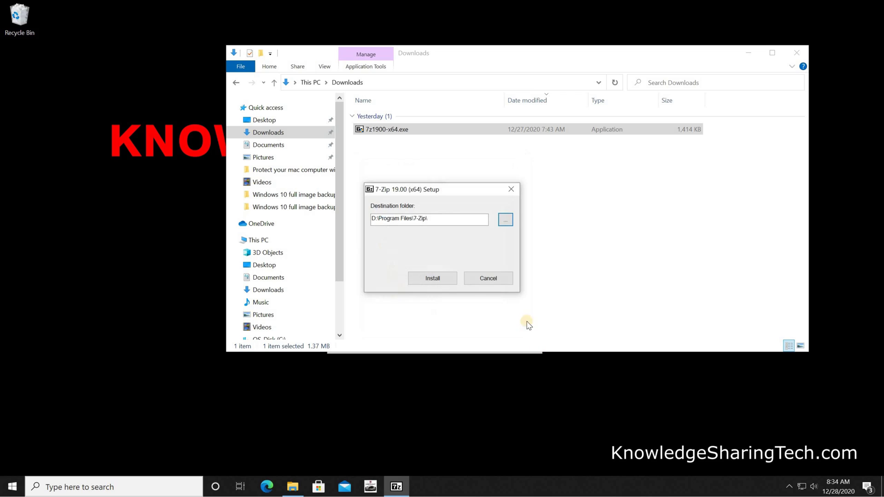
{"action": "left_click", "coordinate": [433, 279]}
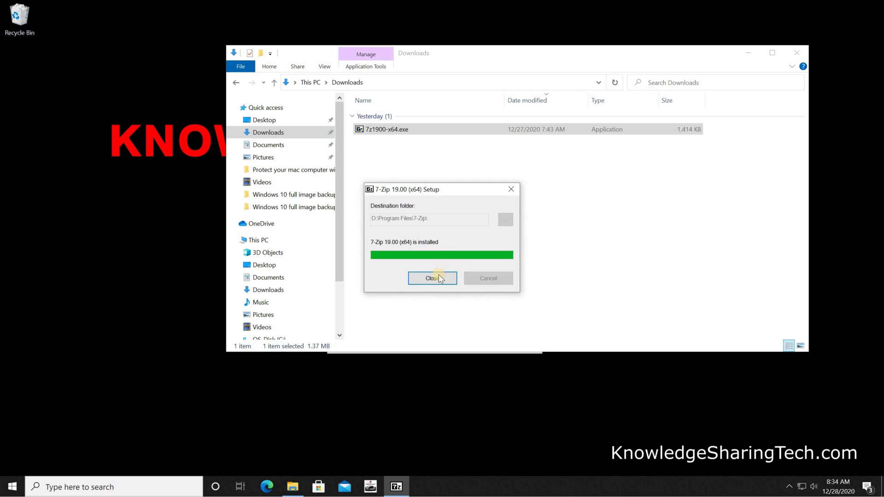
Close the finished 7-Zip Setup and decline deleting the broken 7zFM.exe shortcut
{"action": "left_click", "coordinate": [435, 278]}
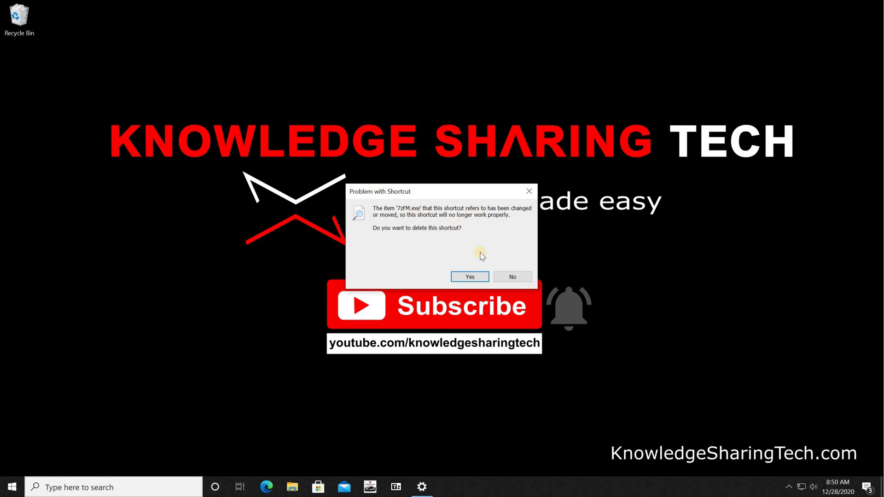
{"action": "left_click", "coordinate": [506, 277]}
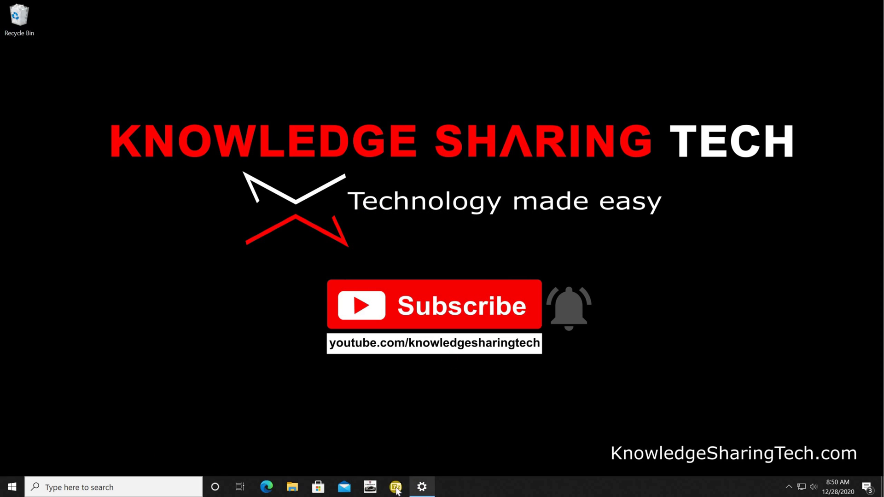
Unpin the old 7-Zip shortcut and pin 7-Zip File Manager, found by searching '7-', to the taskbar
{"action": "right_click", "coordinate": [396, 467]}
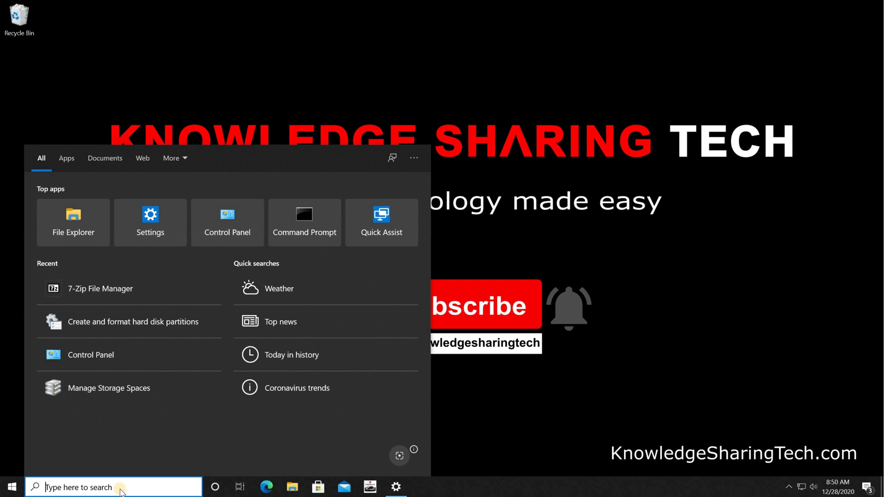
{"action": "type", "text": "7-"}
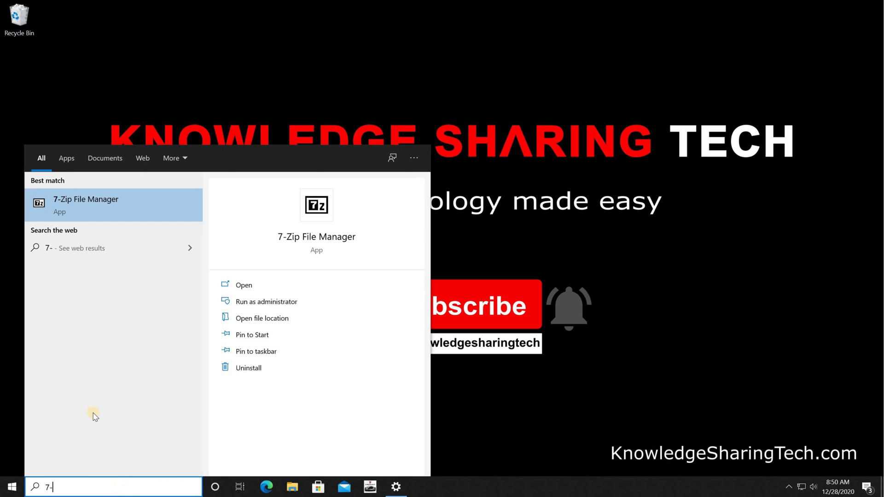
{"action": "right_click", "coordinate": [93, 200]}
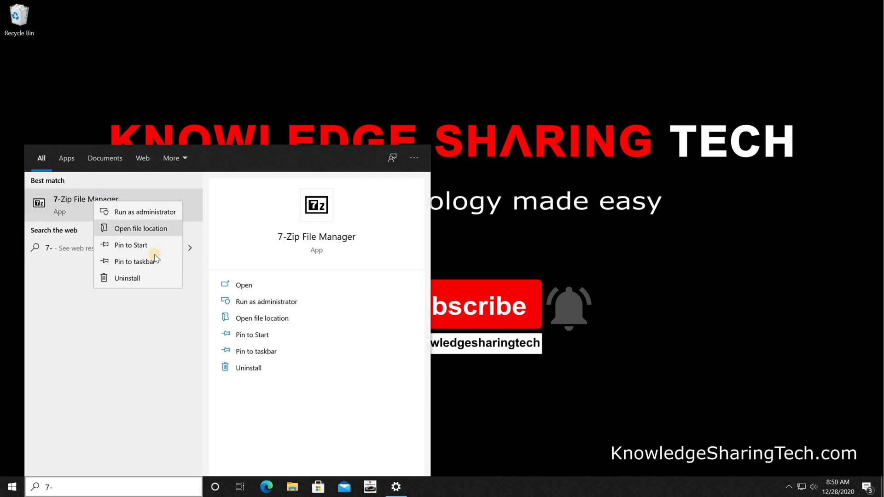
{"action": "left_click", "coordinate": [121, 268]}
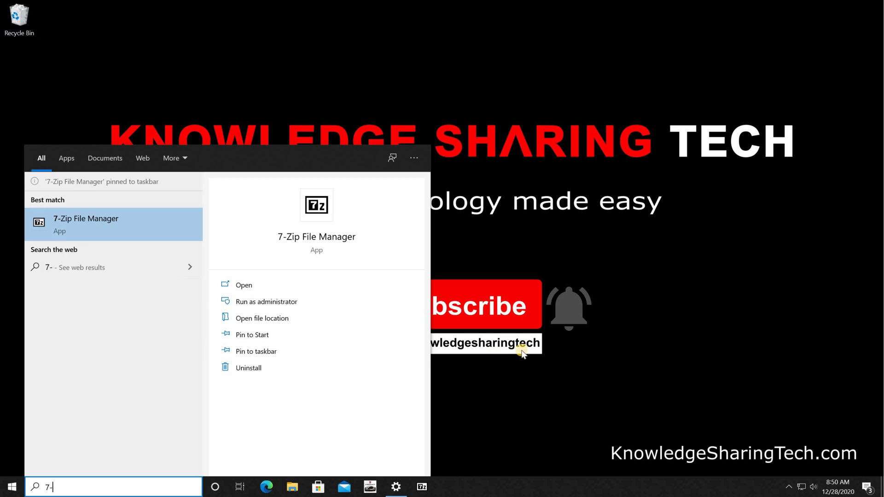